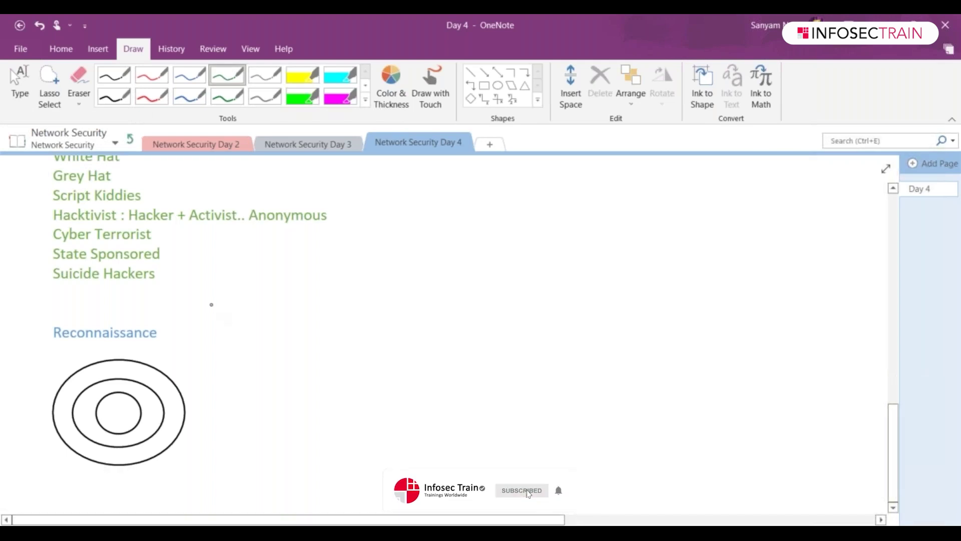
- Draw wavy green freehand loops just inside the outer and middle ovals of the Reconnaissance diagram
{"action": "mouse_move", "coordinate": [91, 373]}
{"action": "left_mouse_down"}
{"action": "mouse_move", "coordinate": [67, 403]}
{"action": "mouse_move", "coordinate": [71, 437]}
{"action": "mouse_move", "coordinate": [129, 455]}
{"action": "mouse_move", "coordinate": [158, 443]}
{"action": "mouse_move", "coordinate": [172, 411]}
{"action": "mouse_move", "coordinate": [161, 387]}
{"action": "mouse_move", "coordinate": [128, 369]}
{"action": "mouse_move", "coordinate": [94, 370]}
{"action": "left_mouse_up"}
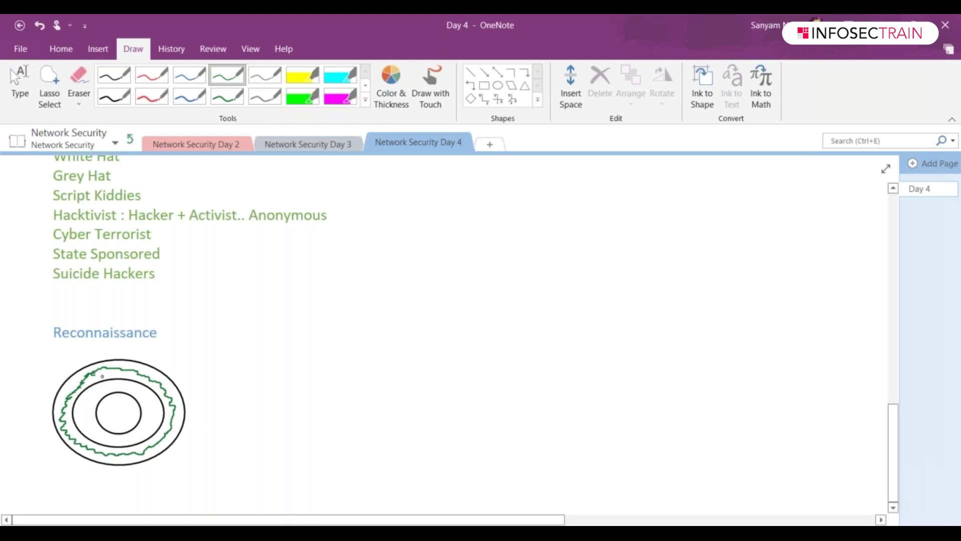
{"action": "mouse_move", "coordinate": [90, 399]}
{"action": "left_mouse_down"}
{"action": "mouse_move", "coordinate": [82, 423]}
{"action": "mouse_move", "coordinate": [100, 435]}
{"action": "mouse_move", "coordinate": [128, 436]}
{"action": "mouse_move", "coordinate": [150, 422]}
{"action": "mouse_move", "coordinate": [136, 389]}
{"action": "mouse_move", "coordinate": [113, 387]}
{"action": "mouse_move", "coordinate": [93, 404]}
{"action": "left_mouse_up"}
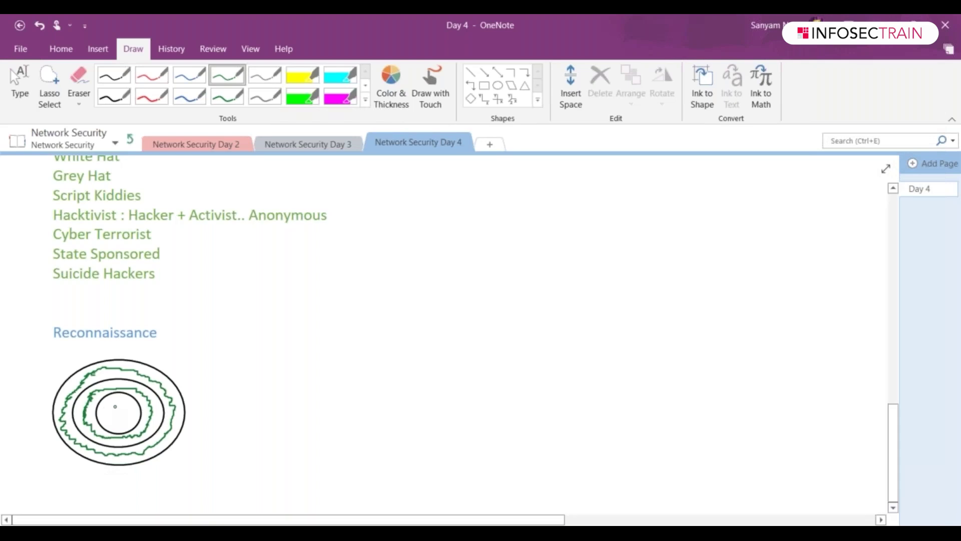
- Scribble dense green ink to fill the centre of the innermost circle
{"action": "mouse_move", "coordinate": [113, 407]}
{"action": "left_mouse_down"}
{"action": "mouse_move", "coordinate": [115, 422]}
{"action": "mouse_move", "coordinate": [119, 403]}
{"action": "left_mouse_up"}
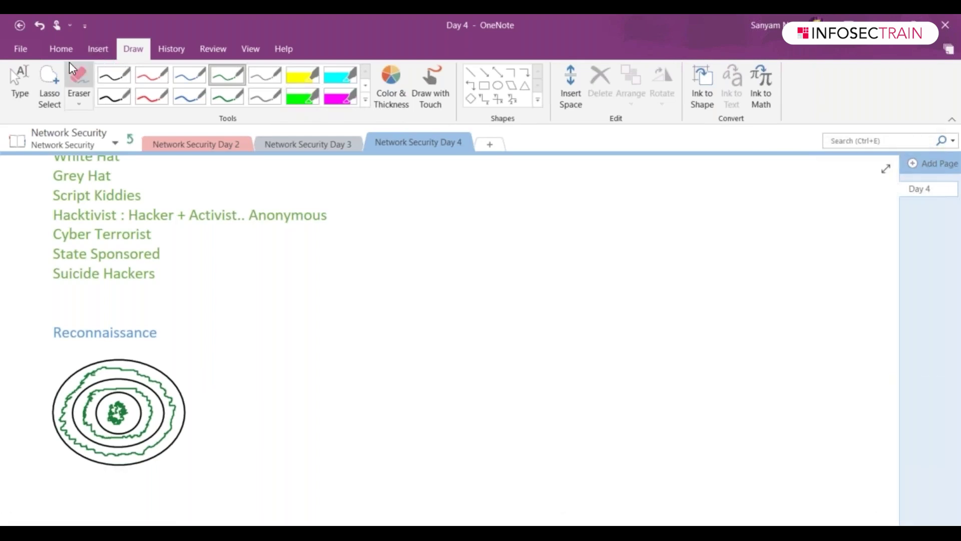
- Beside the diagram, create a two-cell table with headers 'Person' and 'Organization'
{"action": "left_click", "coordinate": [26, 77]}
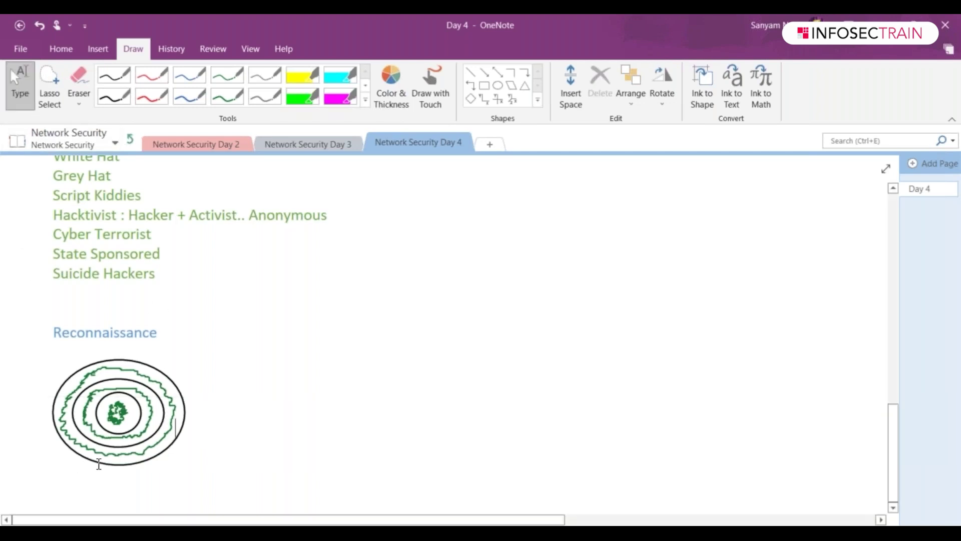
{"action": "left_click", "coordinate": [281, 328]}
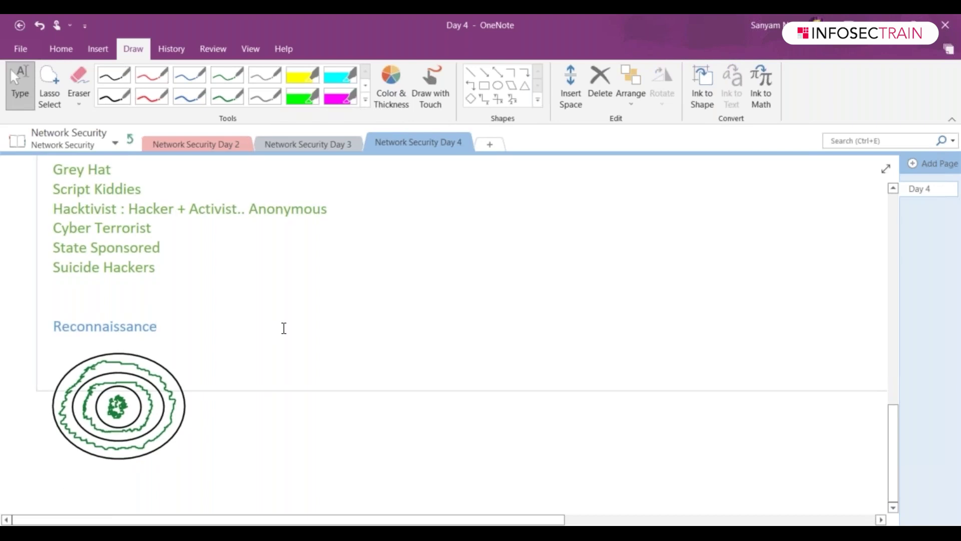
{"action": "key", "text": "Tab"}
{"action": "key", "text": "Tab"}
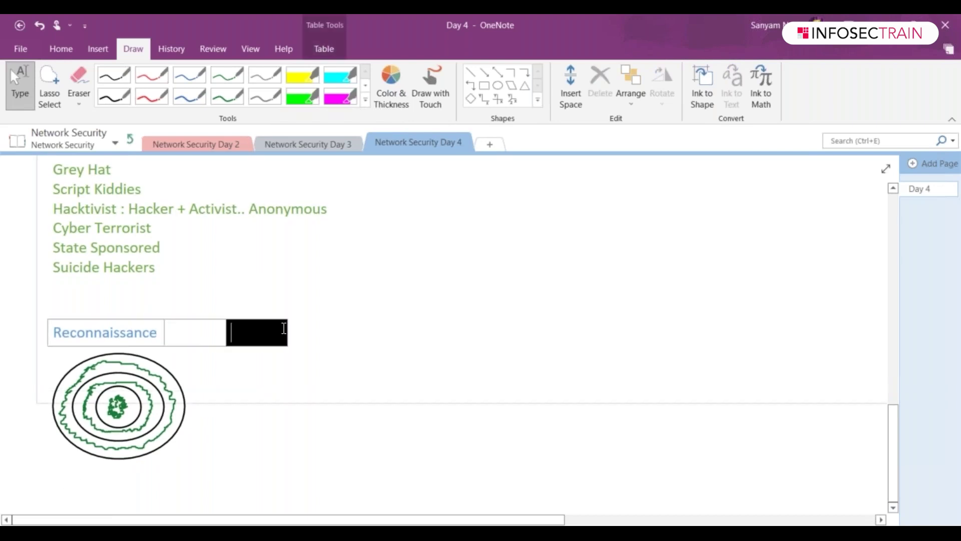
{"action": "key", "text": "ctrl+z"}
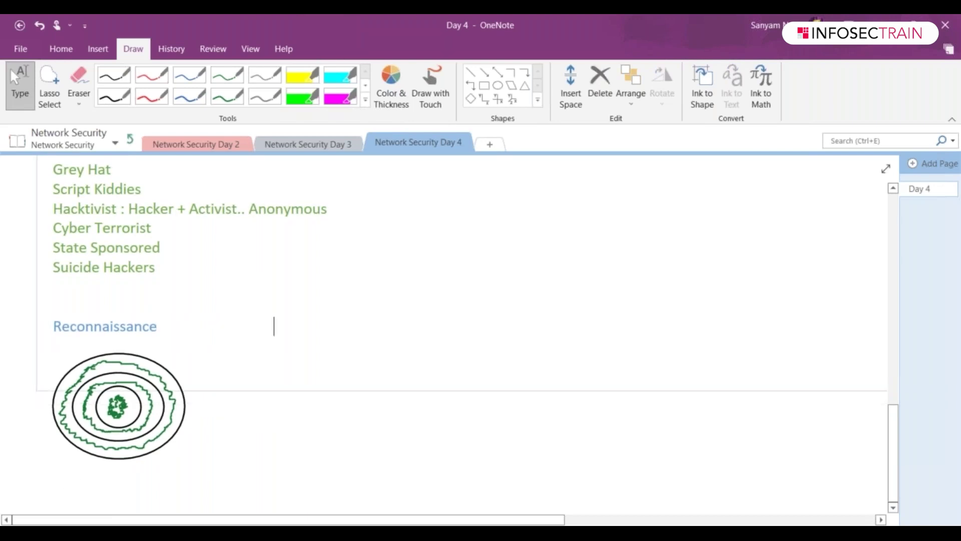
{"action": "key", "text": "BackSpace"}
{"action": "key", "text": "BackSpace"}
{"action": "key", "text": "BackSpace"}
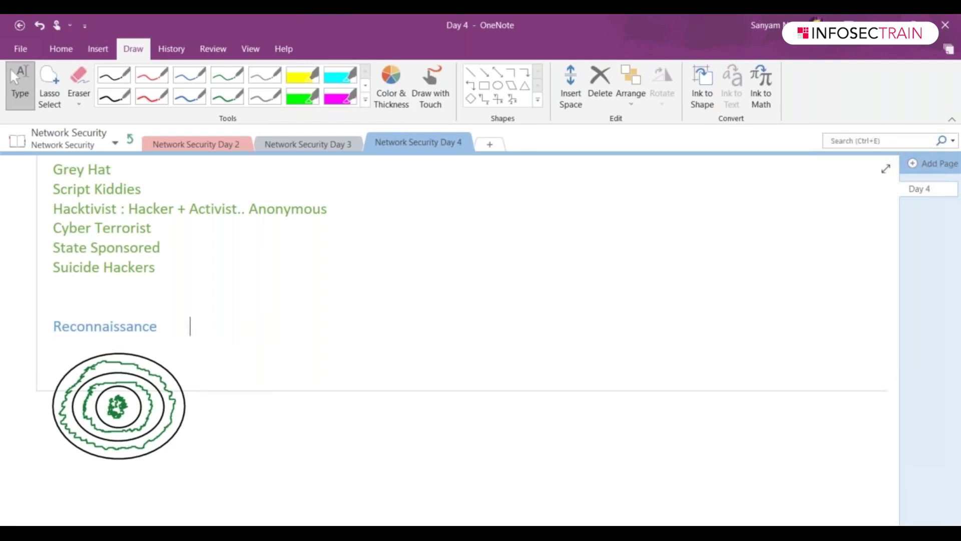
{"action": "type", "text": "Peso"}
{"action": "key", "text": "BackSpace"}
{"action": "key", "text": "BackSpace"}
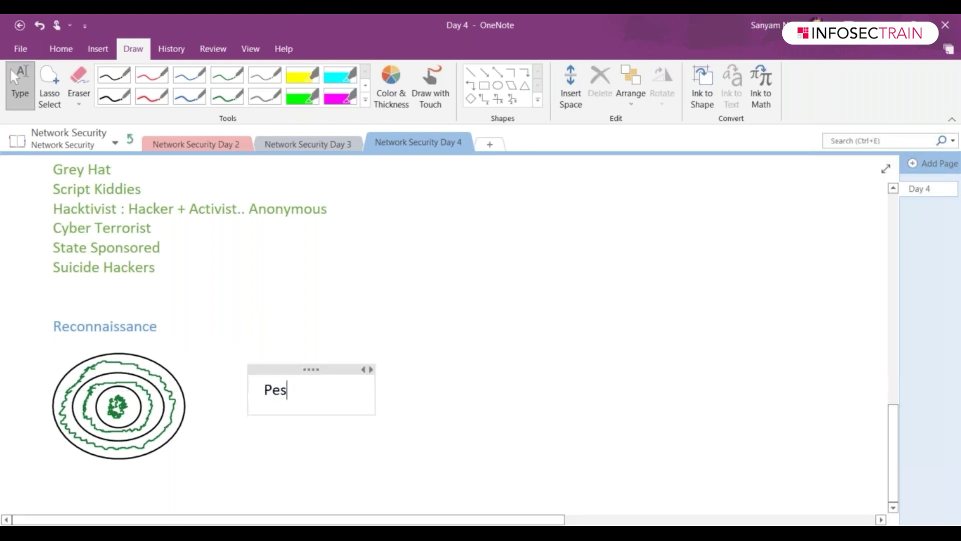
{"action": "type", "text": "rson"}
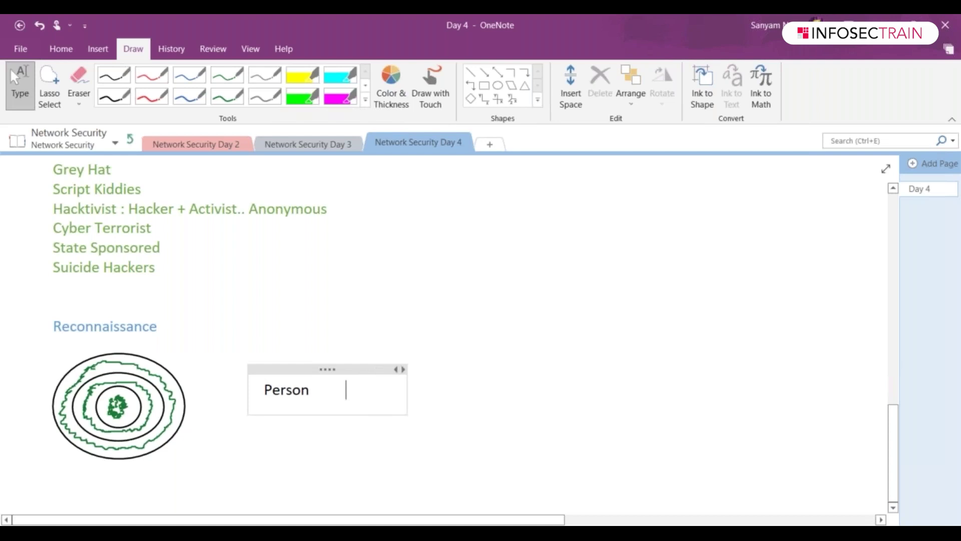
{"action": "key", "text": "BackSpace"}
{"action": "key", "text": "BackSpace"}
{"action": "key", "text": "BackSpace"}
{"action": "key", "text": "BackSpace"}
{"action": "key", "text": "BackSpace"}
{"action": "key", "text": "BackSpace"}
{"action": "key", "text": "BackSpace"}
{"action": "key", "text": "BackSpace"}
{"action": "key", "text": "BackSpace"}
{"action": "key", "text": "BackSpace"}
{"action": "key", "text": "BackSpace"}
{"action": "key", "text": "BackSpace"}
{"action": "key", "text": "BackSpace"}
{"action": "key", "text": "BackSpace"}
{"action": "key", "text": "BackSpace"}
{"action": "key", "text": "BackSpace"}
{"action": "key", "text": "BackSpace"}
{"action": "key", "text": "BackSpace"}
{"action": "key", "text": "BackSpace"}
{"action": "key", "text": "BackSpace"}
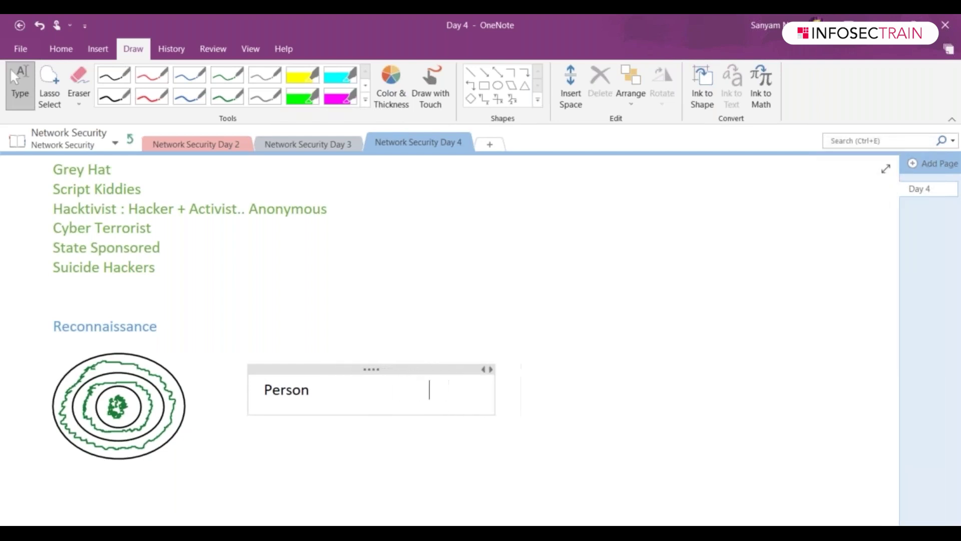
{"action": "key", "text": "Tab"}
{"action": "type", "text": "Organi"}
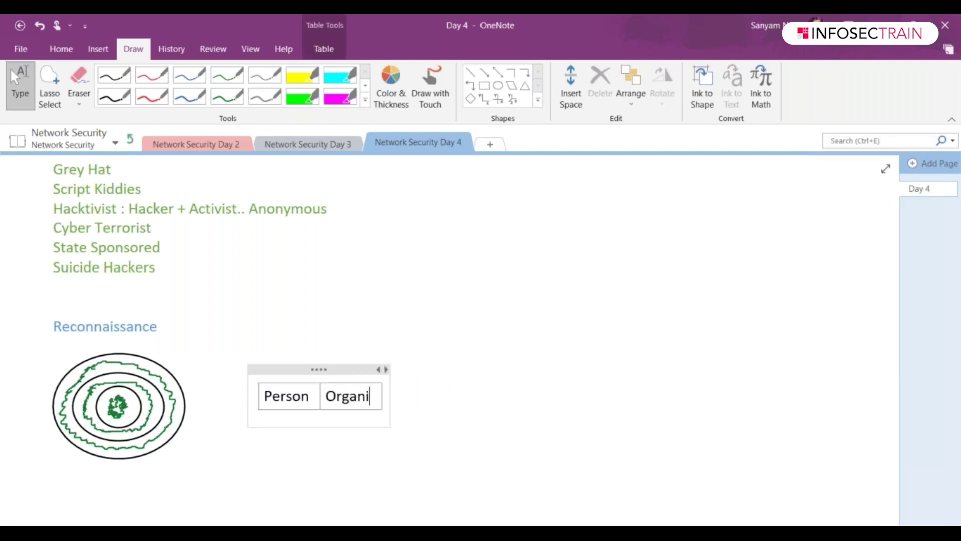
{"action": "type", "text": "zation"}
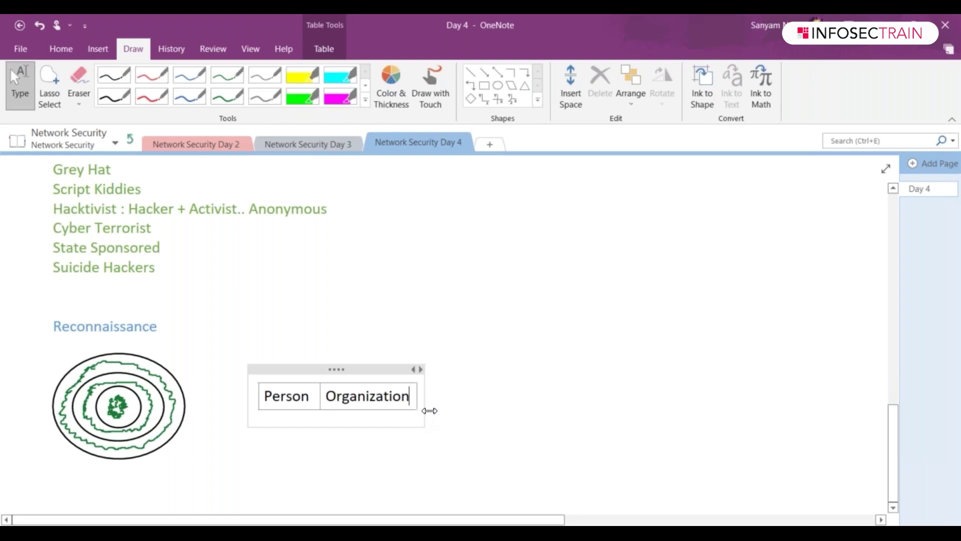
- Widen the Person/Organization table and its columns
{"action": "left_click_drag", "start_coordinate": [429, 408], "coordinate": [562, 432]}
{"action": "type", "text": "SZZ"}
{"action": "key", "text": "ctrl+z"}
{"action": "key", "text": "ctrl+z"}
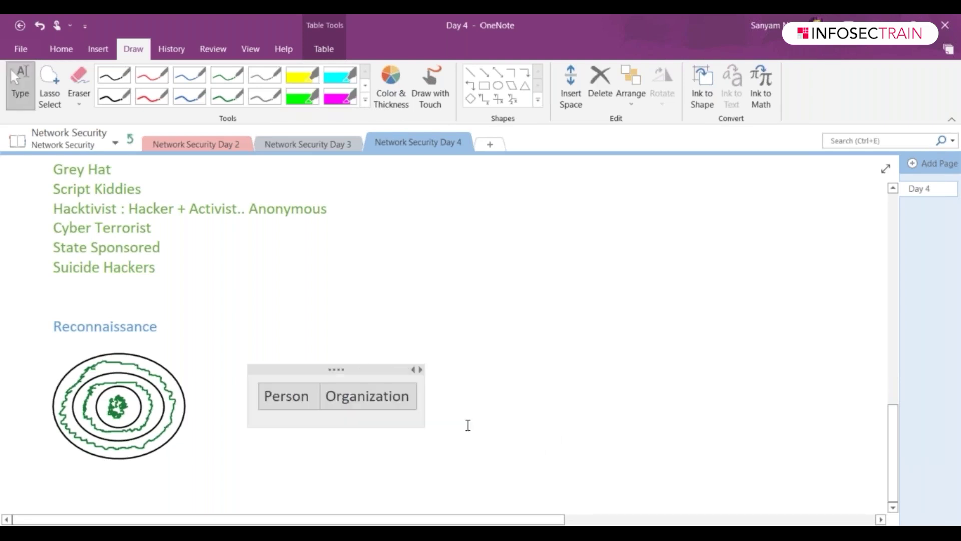
{"action": "left_click_drag", "start_coordinate": [419, 399], "coordinate": [461, 400]}
{"action": "left_click_drag", "start_coordinate": [317, 395], "coordinate": [411, 395]}
{"action": "left_click", "coordinate": [378, 371]}
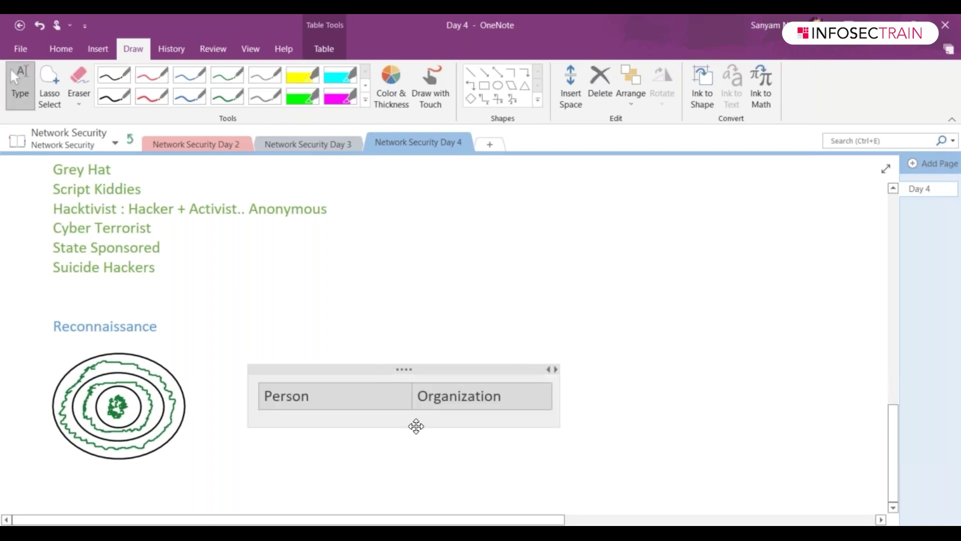
{"action": "left_click", "coordinate": [498, 407]}
{"action": "left_click", "coordinate": [474, 437]}
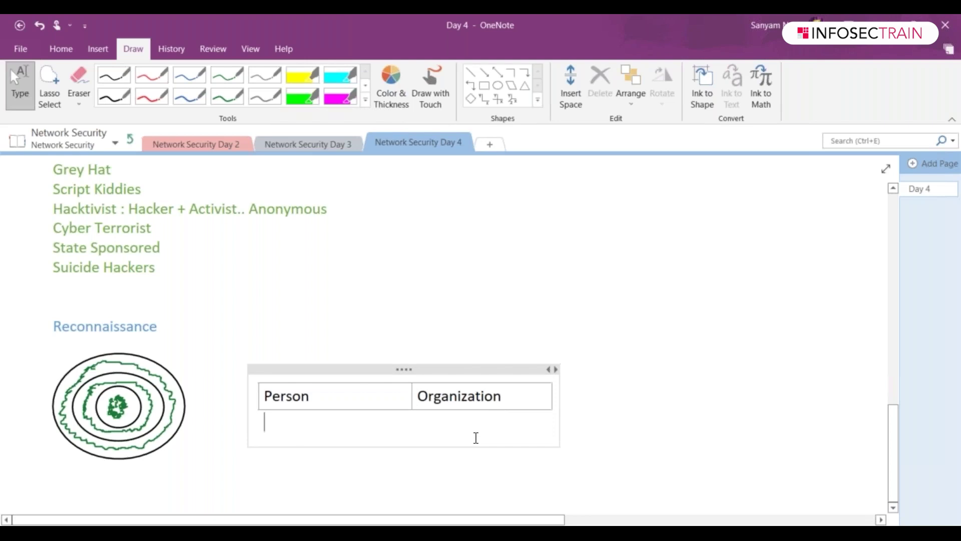
- Add a second table row and enter 'Google it' in its Person cell, then select the text
{"action": "key", "text": "Tab"}
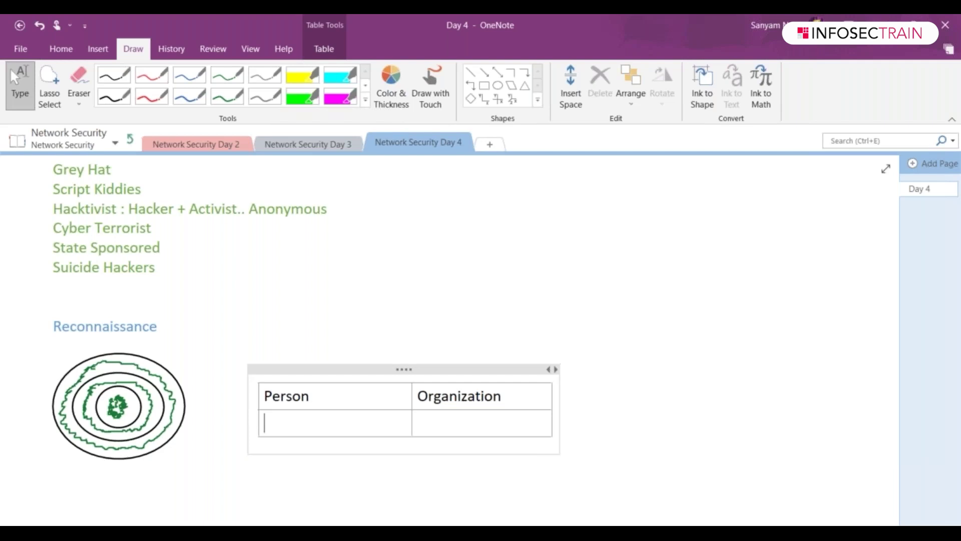
{"action": "type", "text": "Google it"}
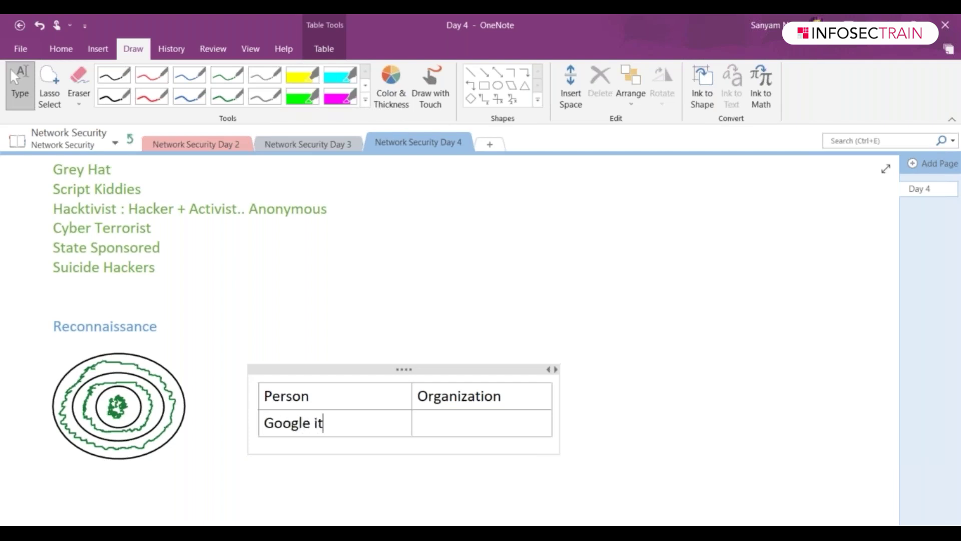
{"action": "key", "text": "shift+Left"}
{"action": "key", "text": "shift+Left"}
{"action": "key", "text": "shift+Left"}
{"action": "key", "text": "shift+Left"}
{"action": "key", "text": "shift+Left"}
{"action": "key", "text": "shift+Left"}
{"action": "key", "text": "shift+Left"}
{"action": "key", "text": "shift+Left"}
{"action": "key", "text": "shift+Left"}
{"action": "key", "text": "shift+Left"}
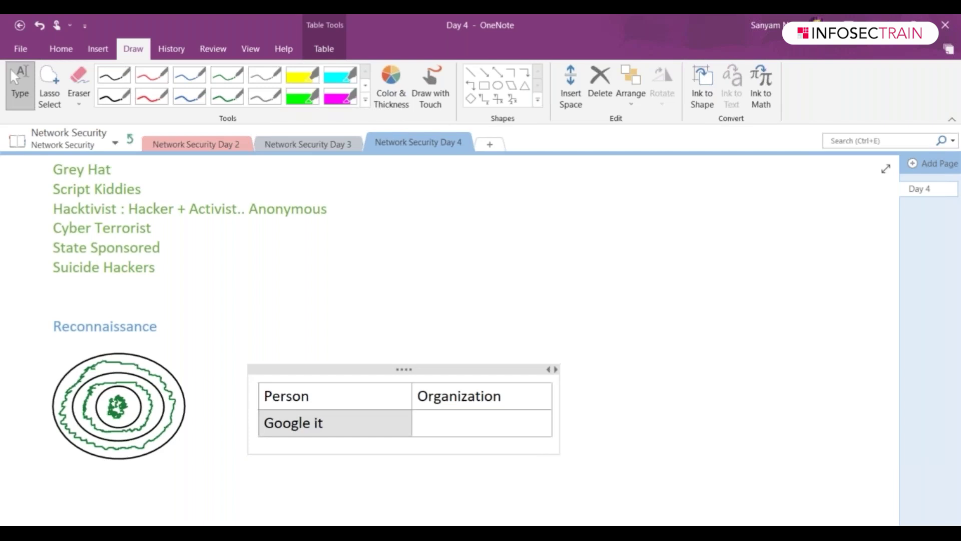
{"action": "key", "text": "shift+Right"}
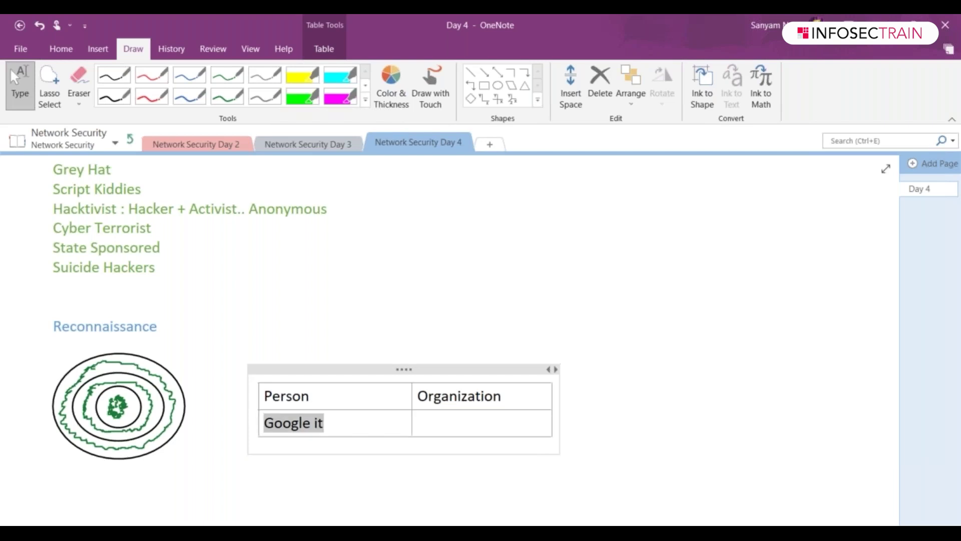
- Add Person rows 'Social Network', 'People Search Engine' and 'Yellow Pages' below Google it
{"action": "left_click", "coordinate": [345, 421]}
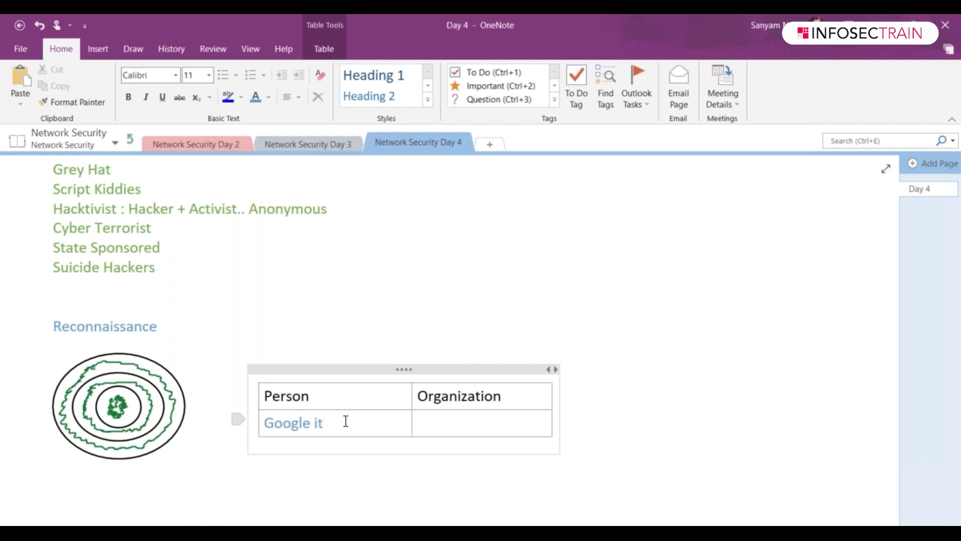
{"action": "key", "text": "Return"}
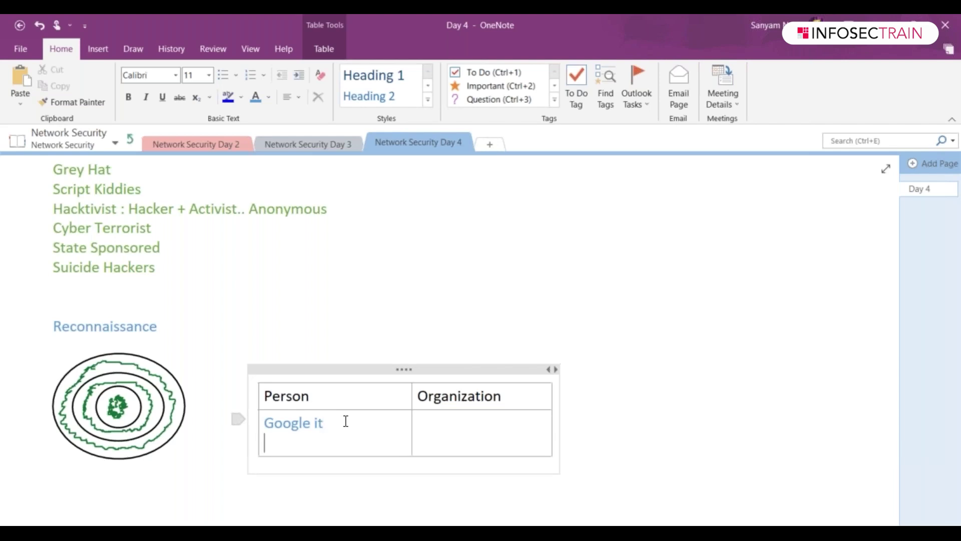
{"action": "key", "text": "BackSpace"}
{"action": "key", "text": "ctrl+Return"}
{"action": "type", "text": "Soc"}
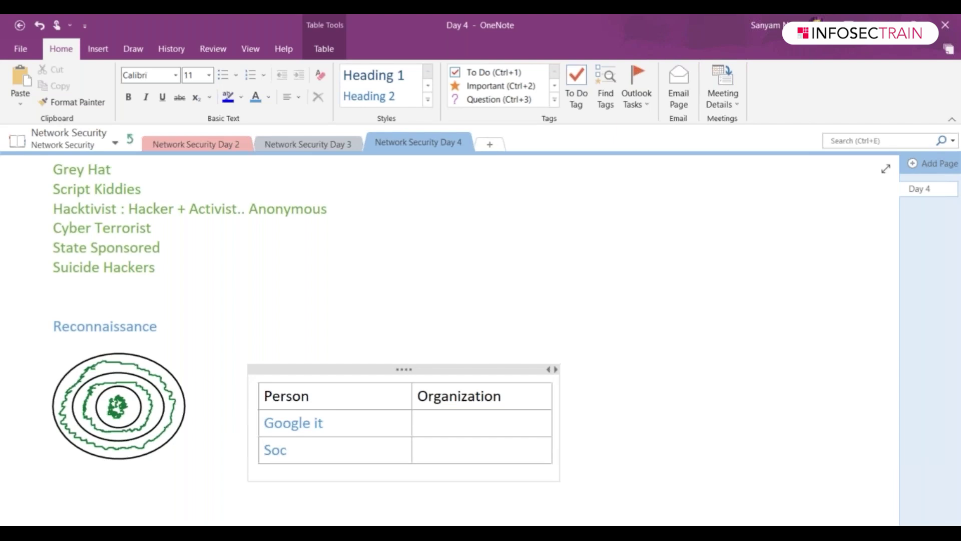
{"action": "type", "text": "ial Network"}
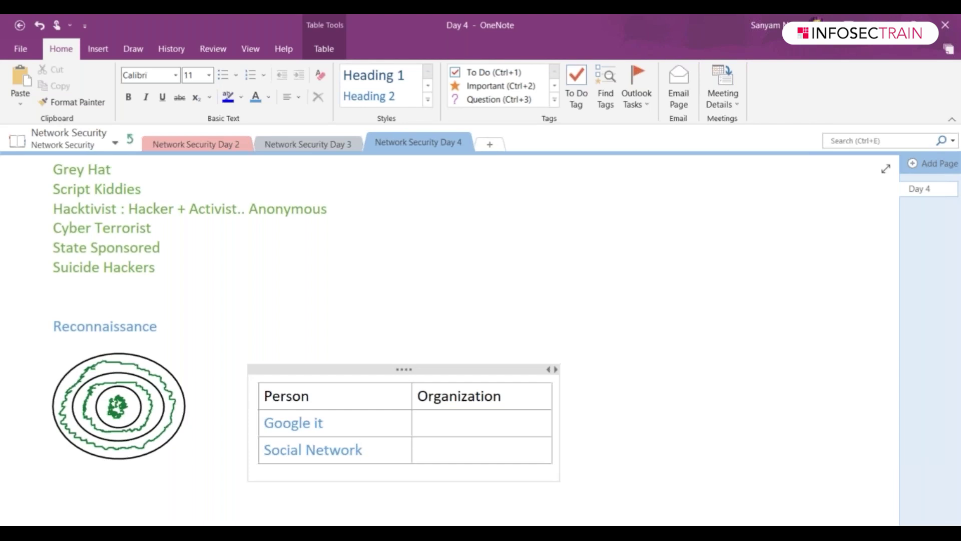
{"action": "key", "text": "Return"}
{"action": "type", "text": "Pe"}
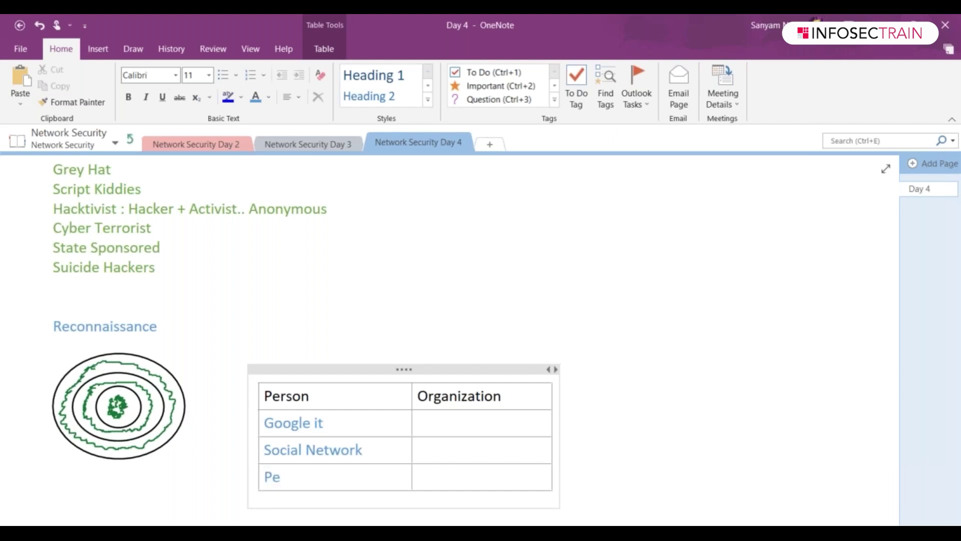
{"action": "type", "text": "ople Search Engine"}
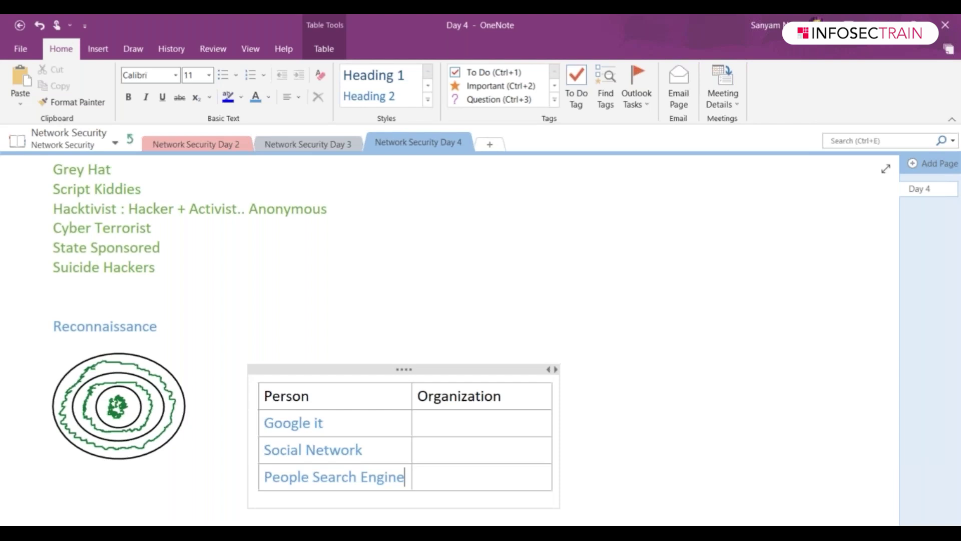
{"action": "key", "text": "Return"}
{"action": "type", "text": "Yellow Pages"}
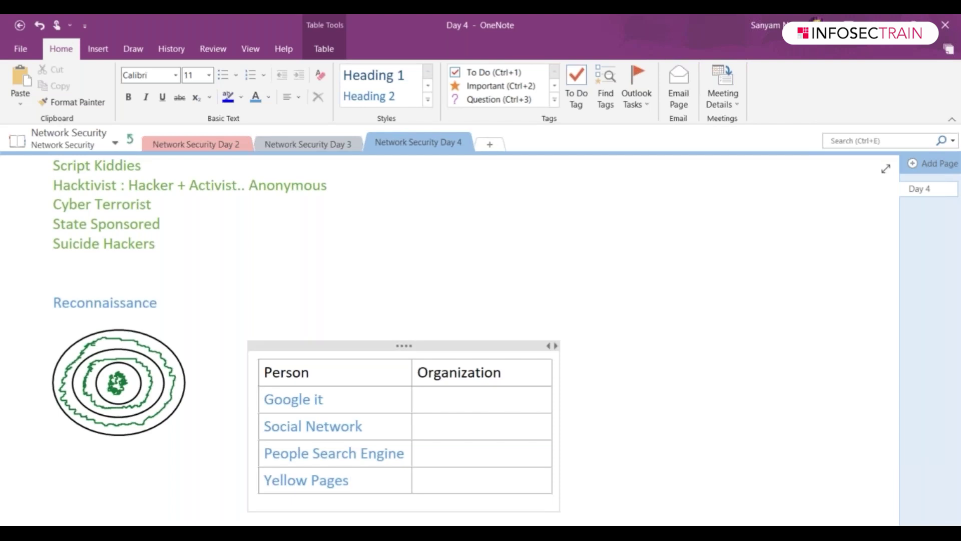
- Add a 'Job Sites' row after Yellow Pages and move to the first Organization cell
{"action": "key", "text": "Return"}
{"action": "type", "text": "Job Sites"}
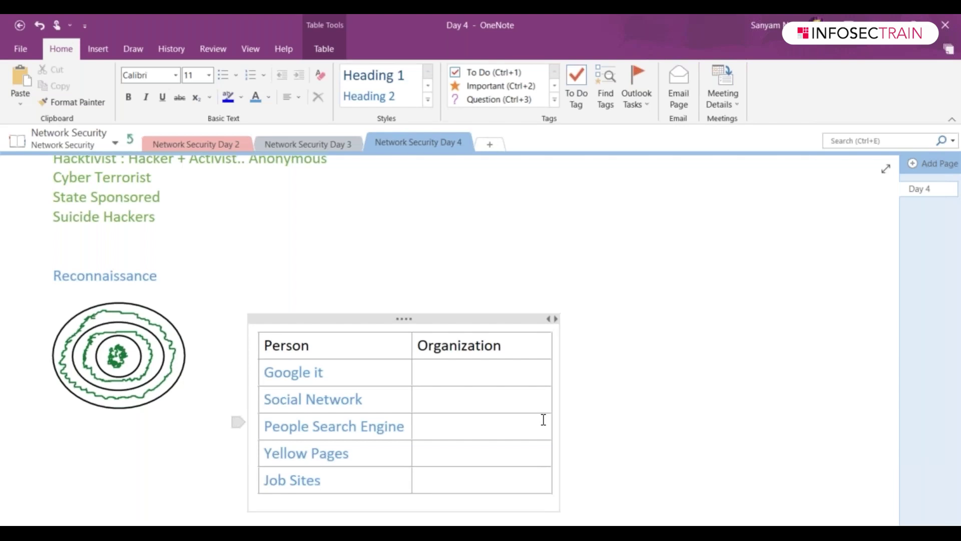
{"action": "key", "text": "Tab"}
{"action": "key", "text": "Up"}
{"action": "key", "text": "Up"}
{"action": "key", "text": "Up"}
- Enter 'Google it' and 'Social Network' in the first Organization cells, colouring them blue
{"action": "type", "text": "Googlr"}
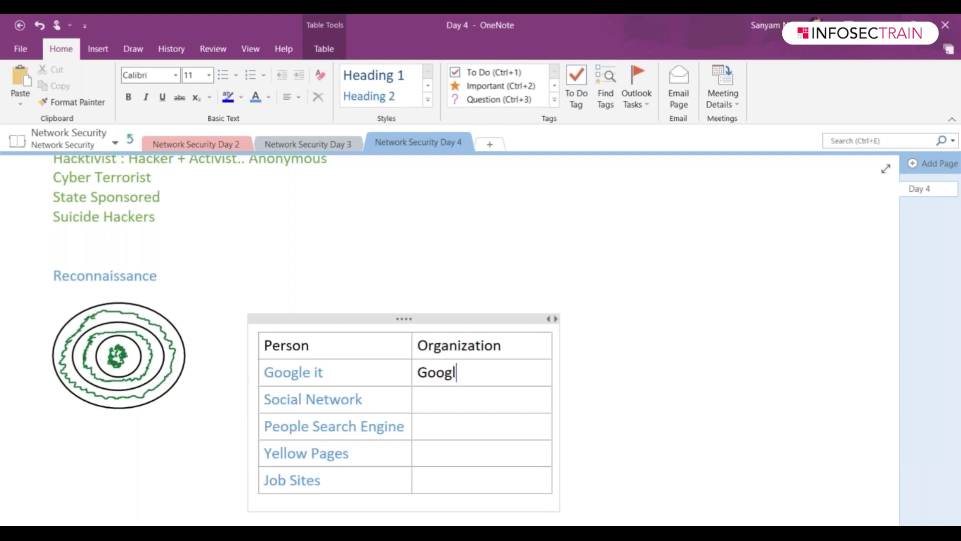
{"action": "key", "text": "BackSpace"}
{"action": "type", "text": "e it"}
{"action": "key", "text": "shift+Left"}
{"action": "key", "text": "shift+Left"}
{"action": "key", "text": "shift+Left"}
{"action": "key", "text": "shift+Left"}
{"action": "key", "text": "shift+Left"}
{"action": "key", "text": "shift+Left"}
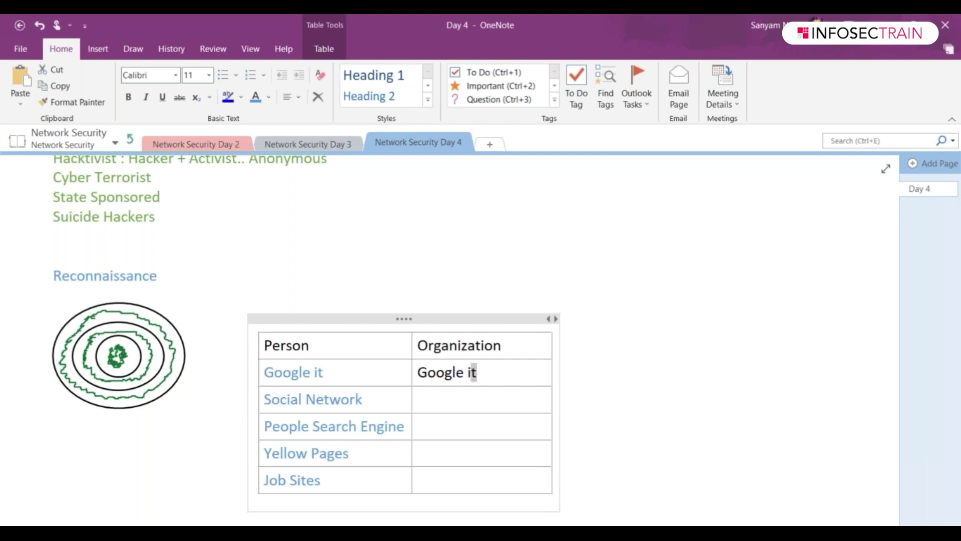
{"action": "key", "text": "shift+Left"}
{"action": "key", "text": "shift+Left"}
{"action": "key", "text": "shift+Left"}
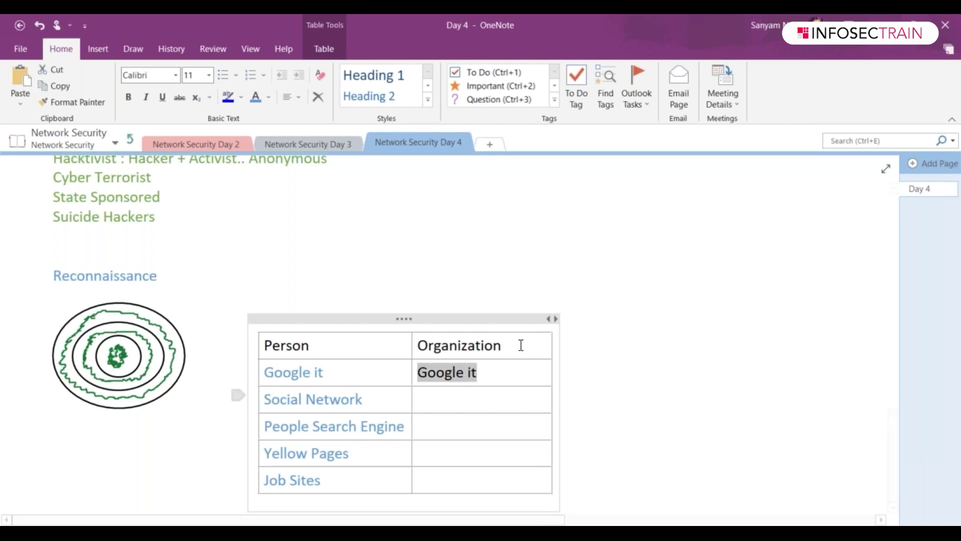
{"action": "left_click", "coordinate": [430, 398]}
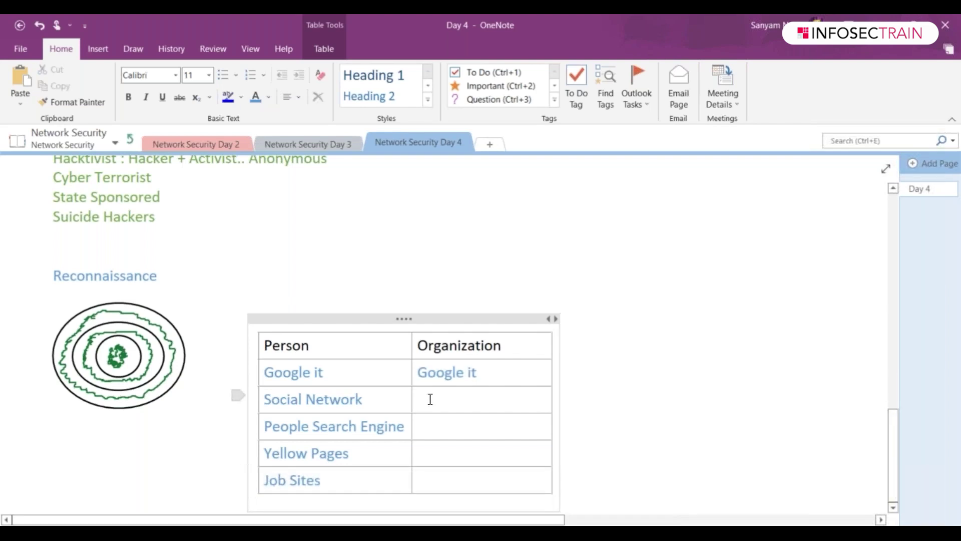
{"action": "type", "text": "Social Network"}
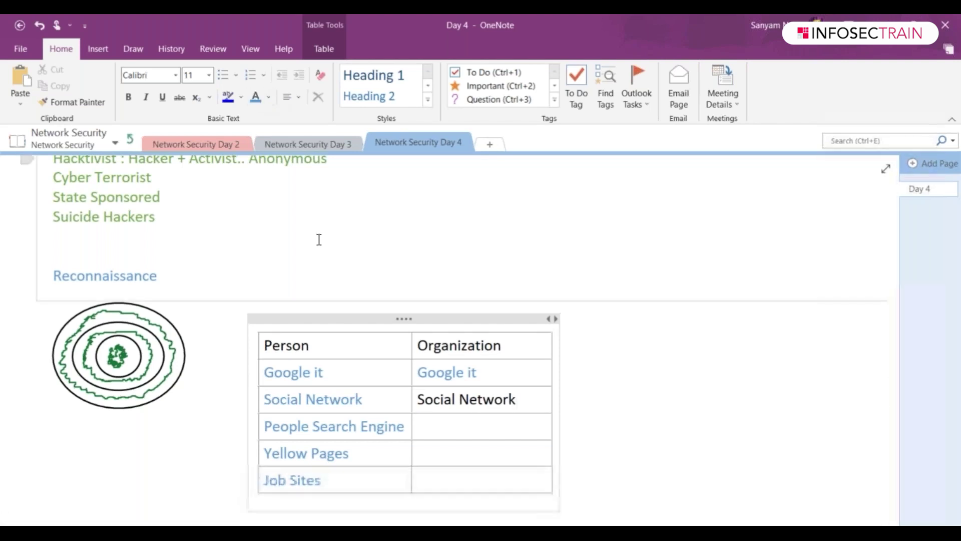
{"action": "left_click_drag", "start_coordinate": [419, 400], "coordinate": [518, 400]}
{"action": "left_click", "coordinate": [255, 96]}
- Fill the remaining Organization cells with 'Company's Website', 'Who.is' and 'netcraft'
{"action": "left_click", "coordinate": [440, 431]}
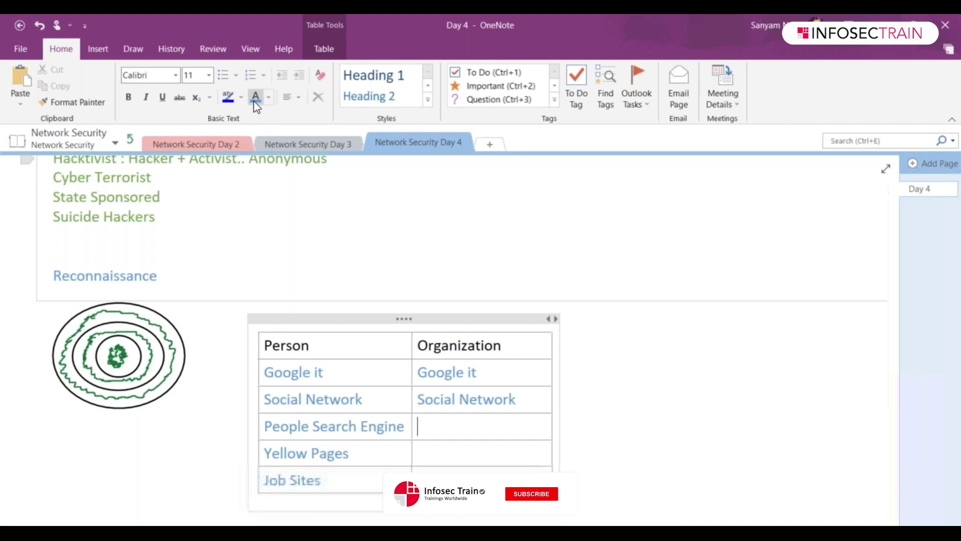
{"action": "type", "text": "Com"}
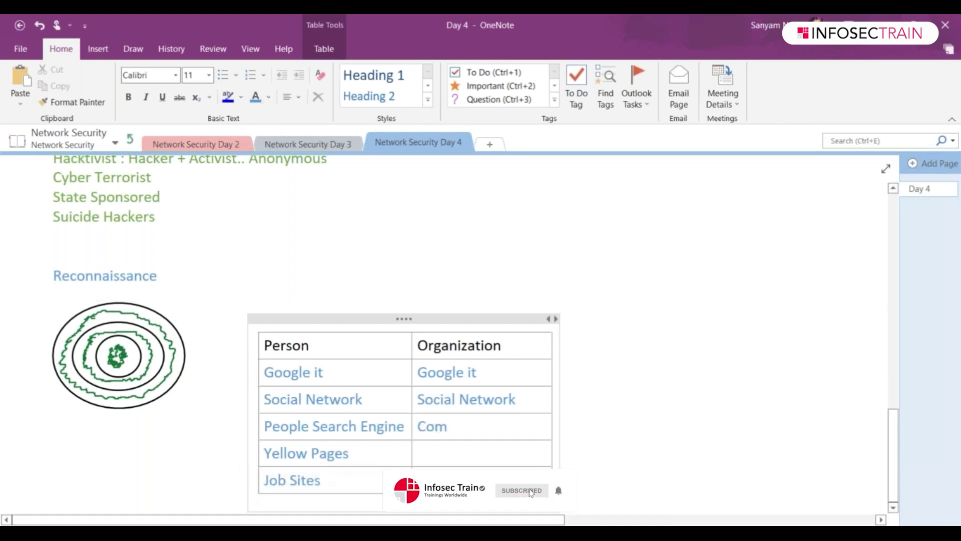
{"action": "type", "text": "pany's Website"}
{"action": "key", "text": "Down"}
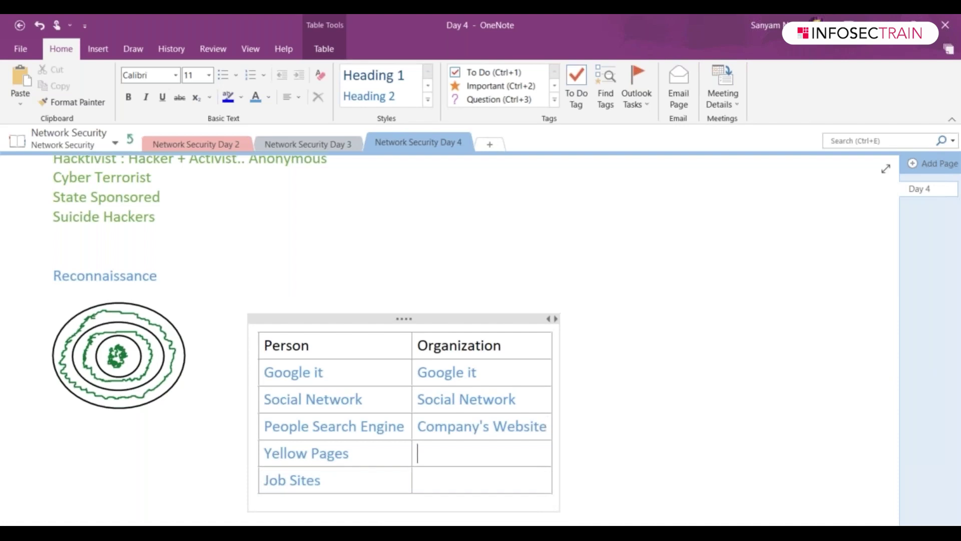
{"action": "type", "text": "Who.is"}
{"action": "key", "text": "shift+Left"}
{"action": "key", "text": "shift+Left"}
{"action": "key", "text": "shift+Left"}
{"action": "key", "text": "shift+Left"}
{"action": "key", "text": "shift+Left"}
{"action": "left_click", "coordinate": [451, 483]}
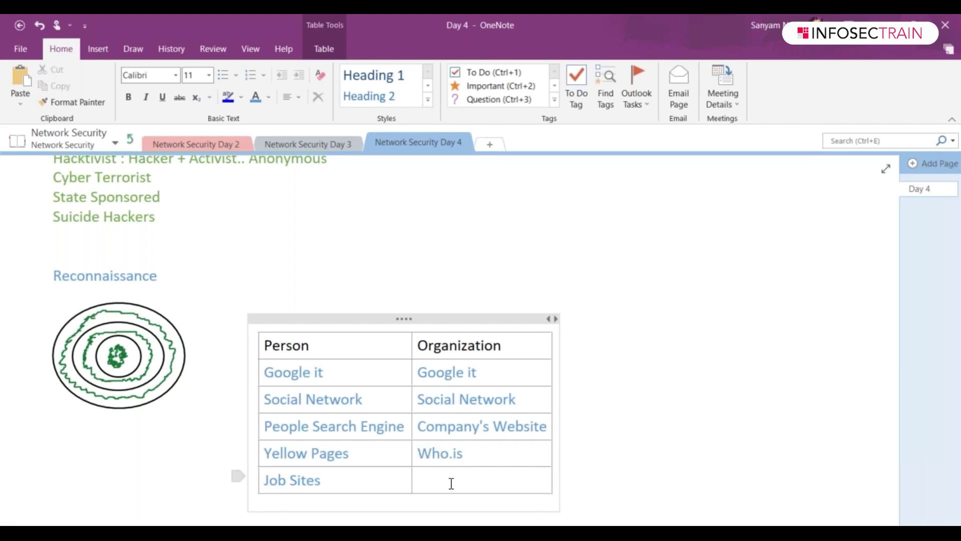
{"action": "type", "text": "e"}
{"action": "key", "text": "BackSpace"}
{"action": "type", "text": "netcrac"}
{"action": "key", "text": "BackSpace"}
{"action": "type", "text": "ft"}
{"action": "key", "text": "ctrl+a"}
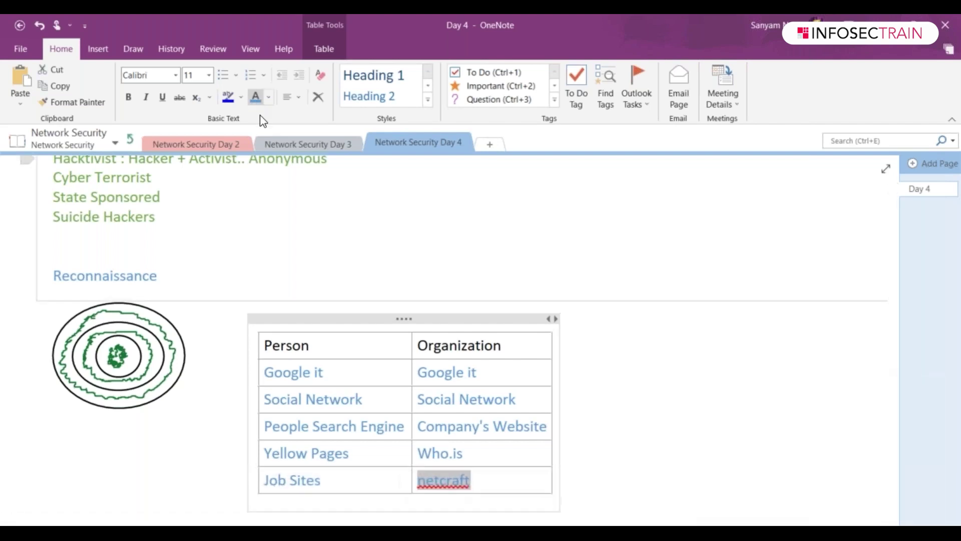
- Add Organization rows 'Yellow Pages' and 'Website Mirroring' below Netcraft, plus an empty row
{"action": "left_click", "coordinate": [510, 487]}
{"action": "key", "text": "Return"}
{"action": "type", "text": "Ye"}
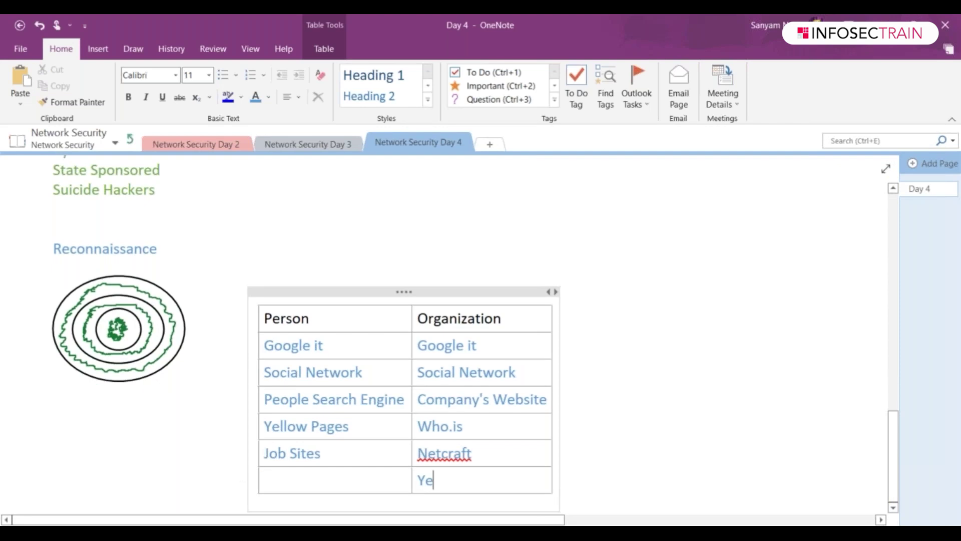
{"action": "type", "text": "llow Pages"}
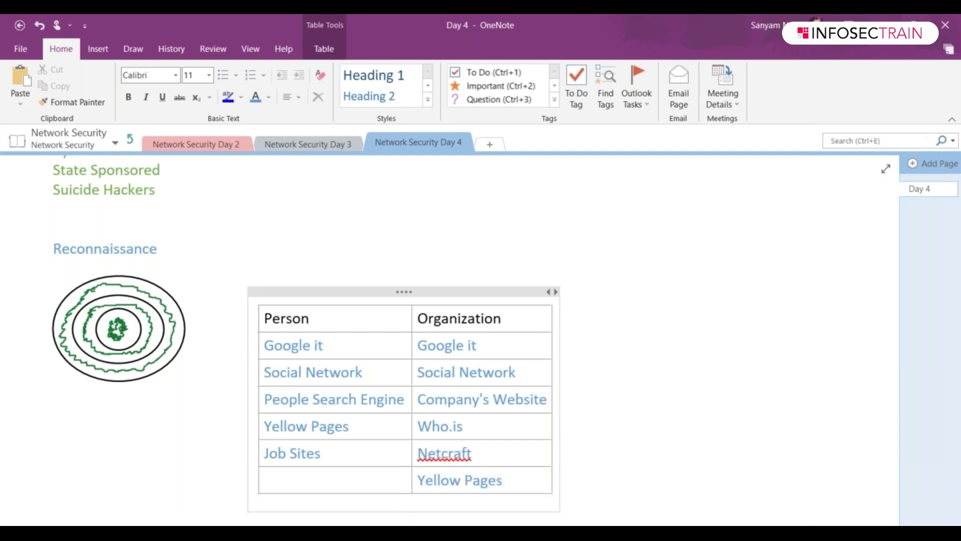
{"action": "key", "text": "Return"}
{"action": "type", "text": "We"}
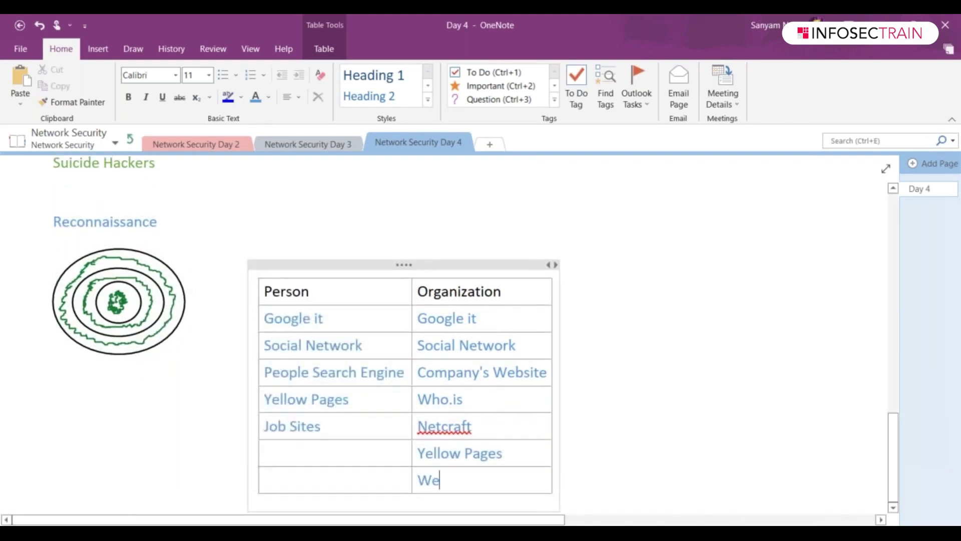
{"action": "type", "text": "bsite Mirroring"}
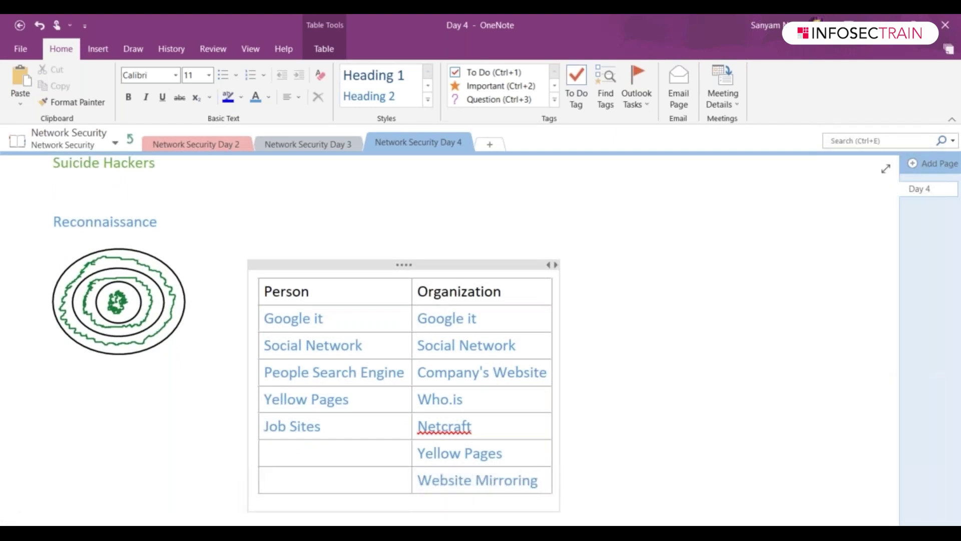
{"action": "key", "text": "Return"}
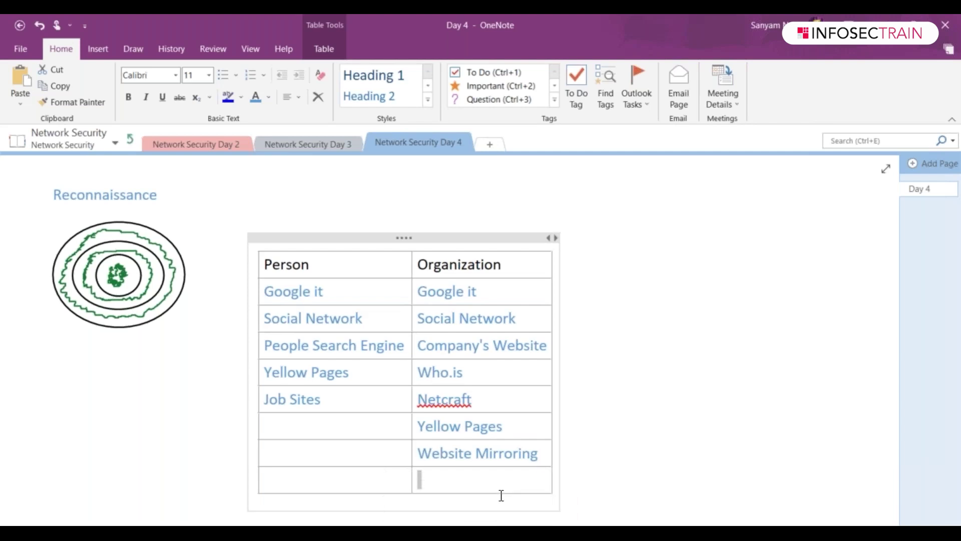
- Enter 'Google Map' in the last empty Organization cell
{"action": "type", "text": "Google Map"}
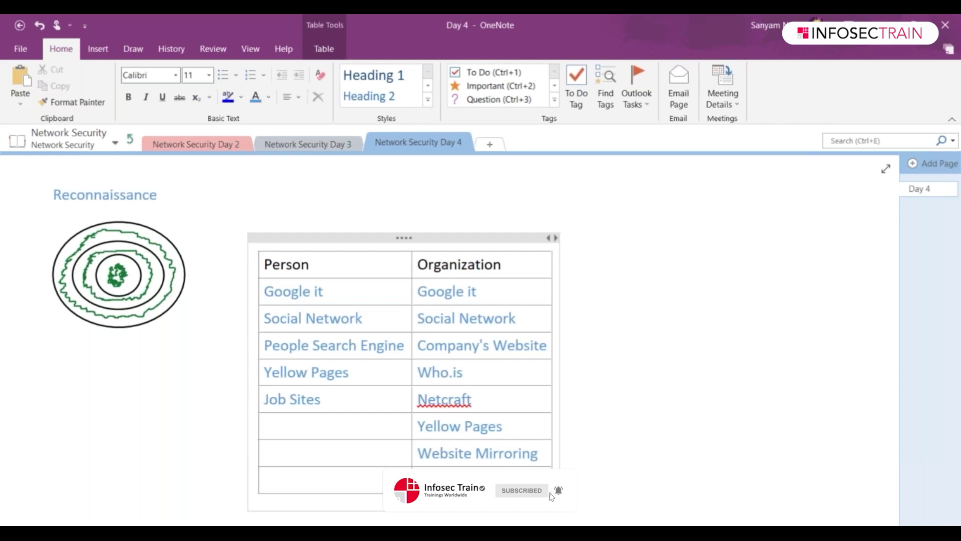
{"action": "type", "text": "Google Map"}
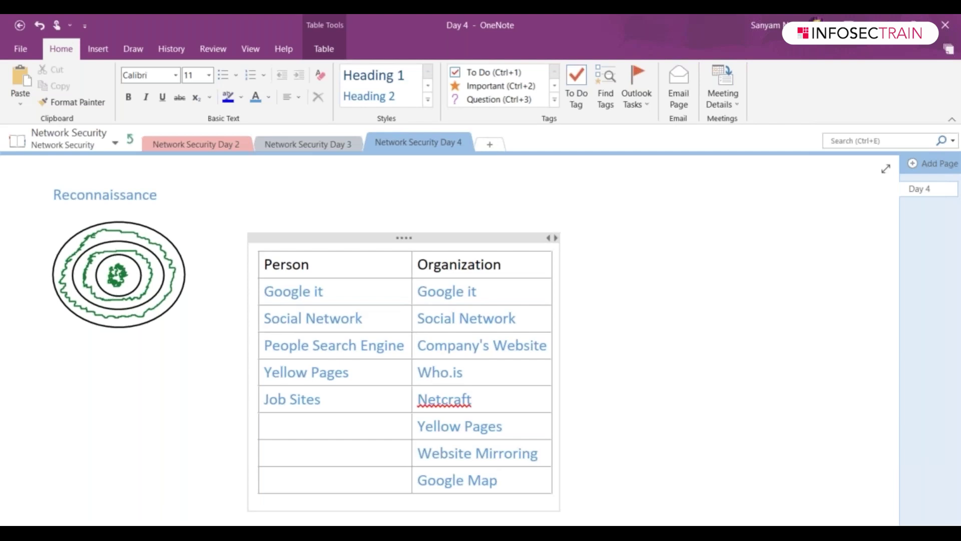
- Append Organization rows 'Shodan' and 'Job Openings' after Google Map
{"action": "key", "text": "Tab"}
{"action": "key", "text": "Tab"}
{"action": "type", "text": "Shd"}
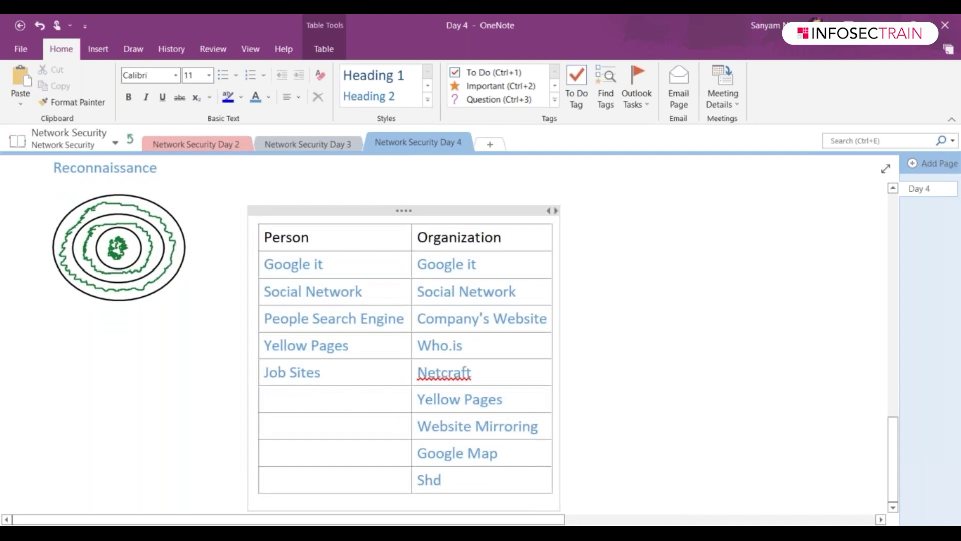
{"action": "key", "text": "BackSpace"}
{"action": "type", "text": "p"}
{"action": "key", "text": "BackSpace"}
{"action": "type", "text": "odan"}
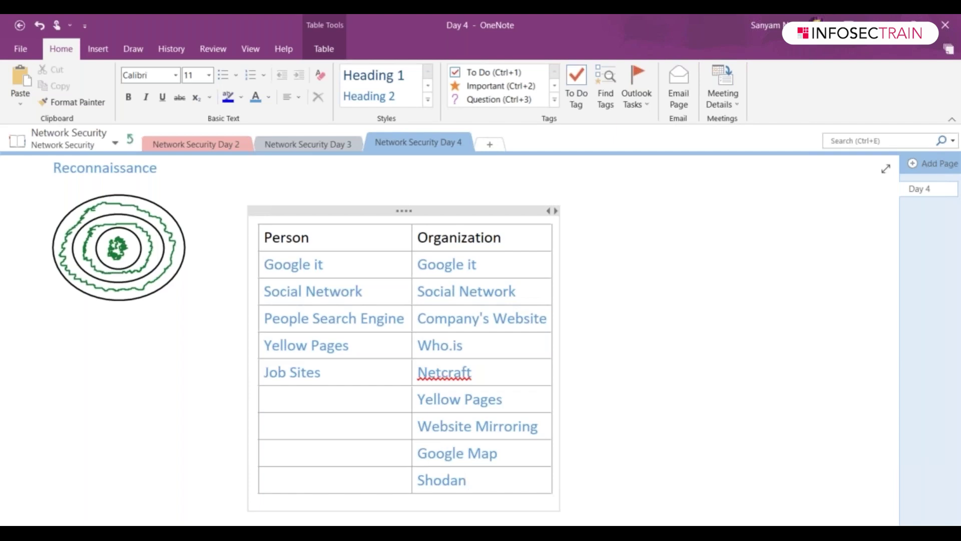
{"action": "key", "text": "Tab"}
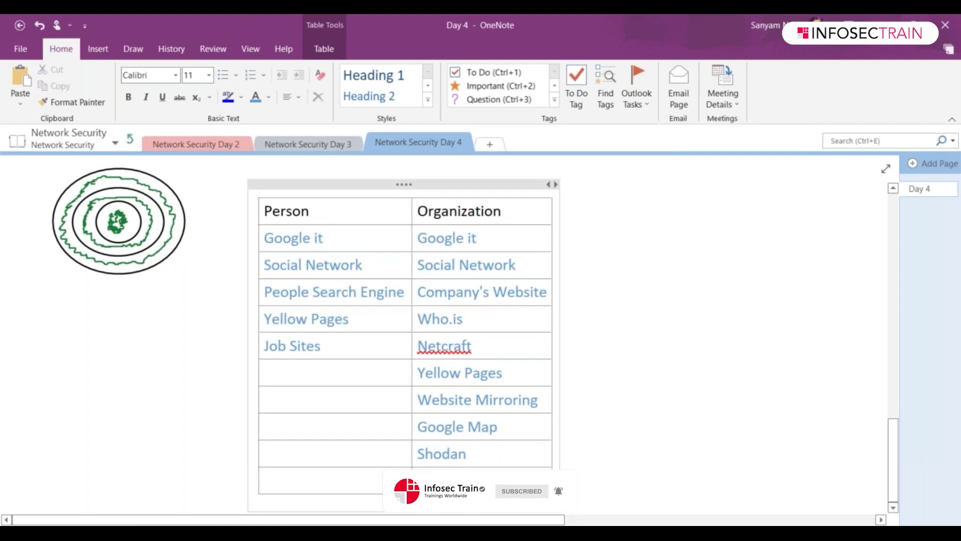
{"action": "key", "text": "Tab"}
{"action": "type", "text": "Job Openin"}
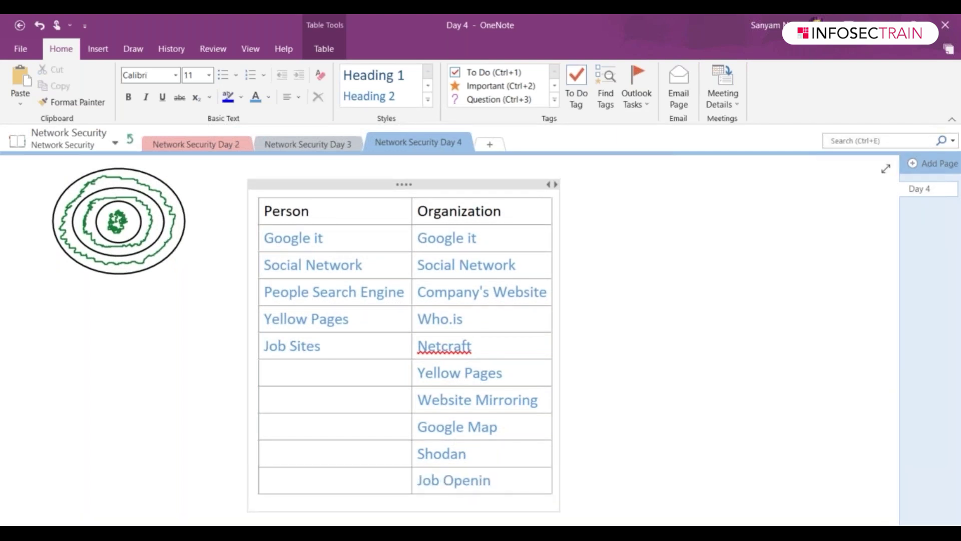
{"action": "type", "text": "gs"}
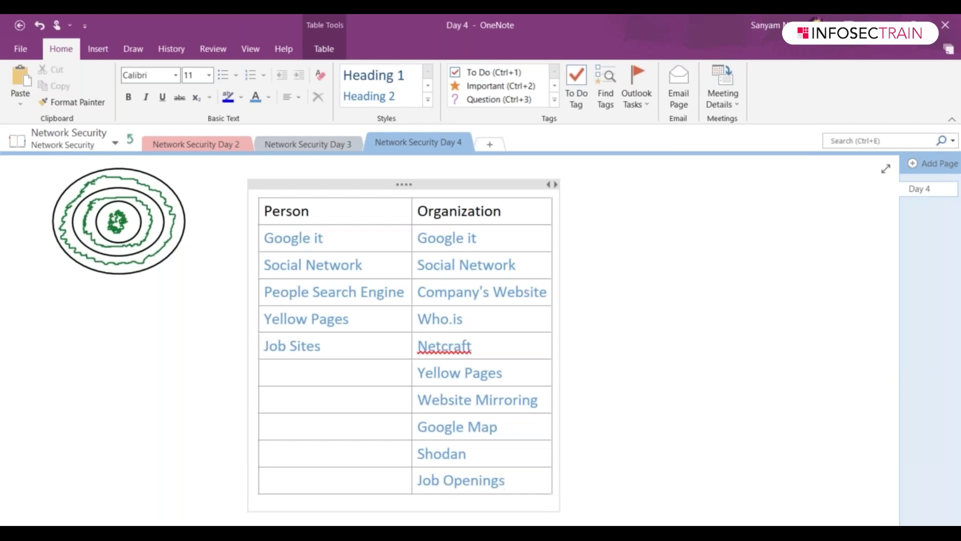